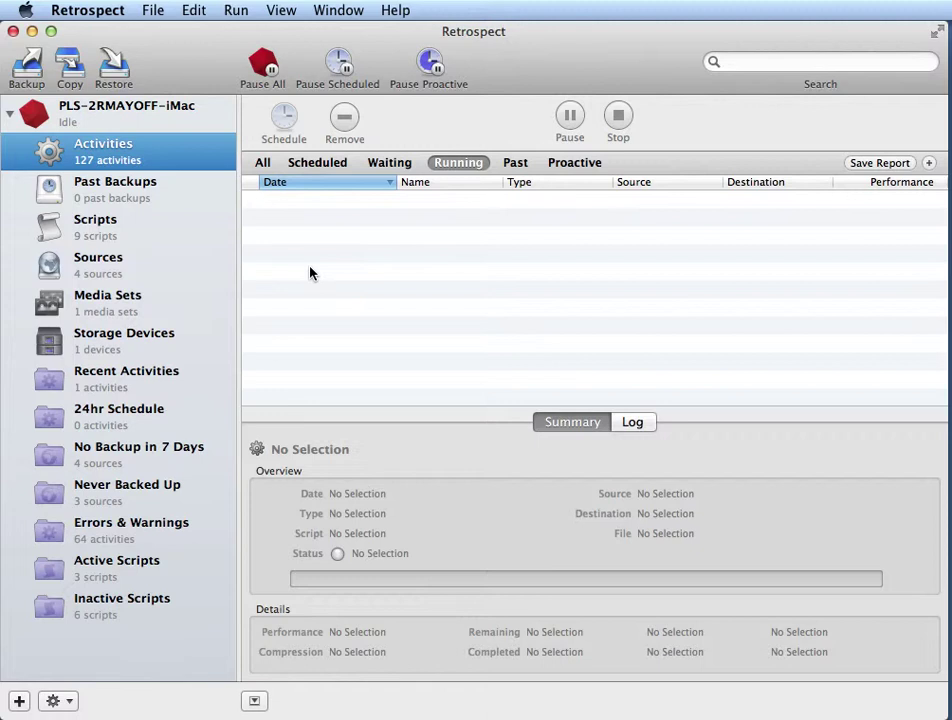
- Start a new Copy job set to make an exact copy of a source volume or favorite folder
{"action": "left_click", "coordinate": [70, 66]}
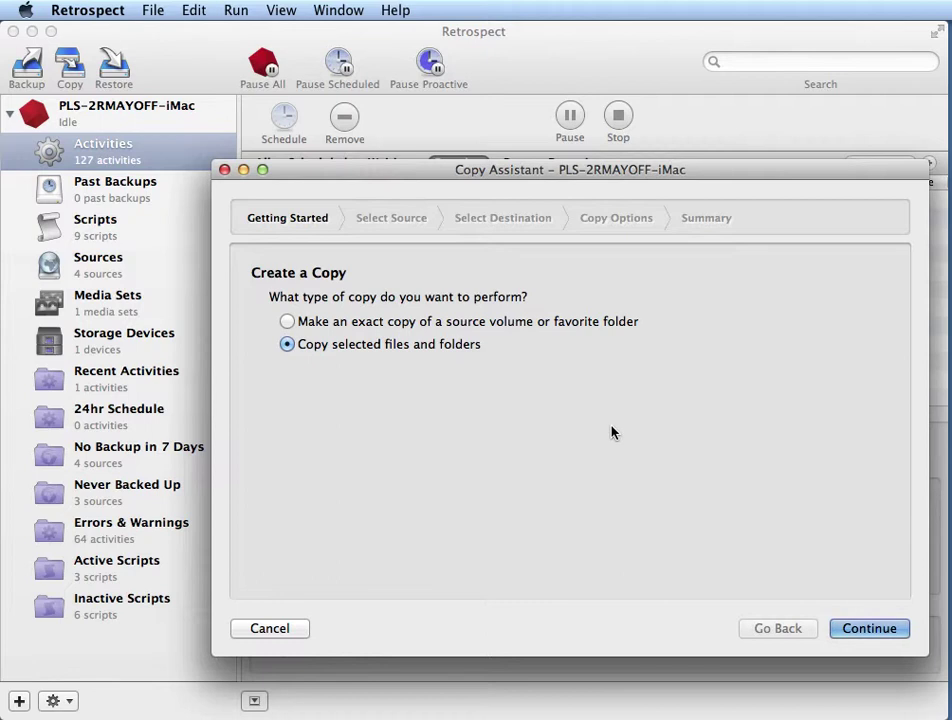
{"action": "left_click", "coordinate": [318, 325]}
- Advance to Select Source and select the Macintosh_HD volume
{"action": "left_click", "coordinate": [888, 634]}
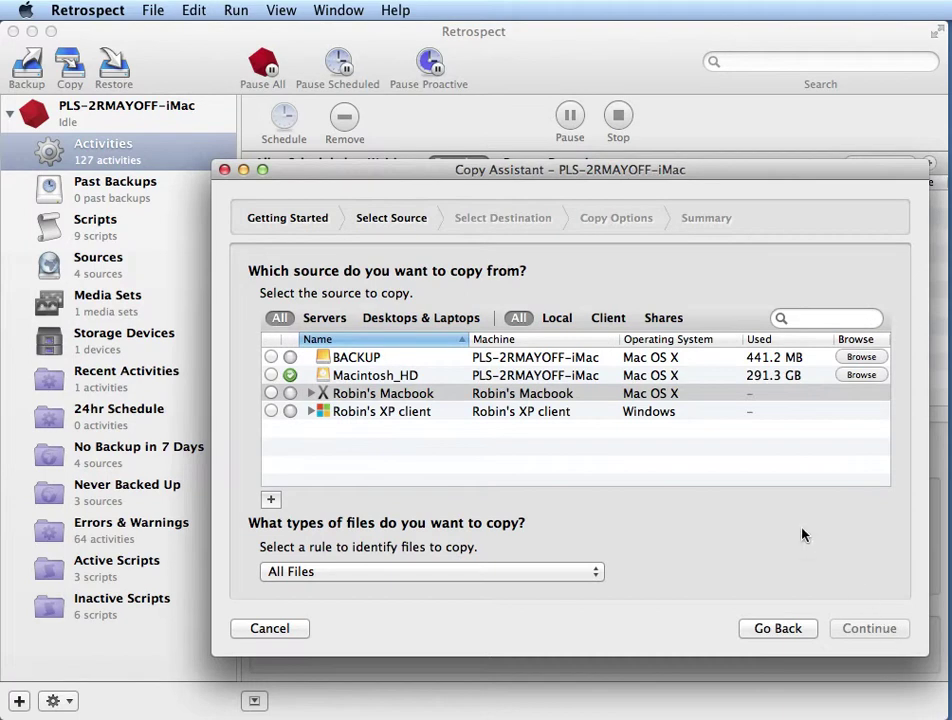
{"action": "left_click", "coordinate": [393, 377]}
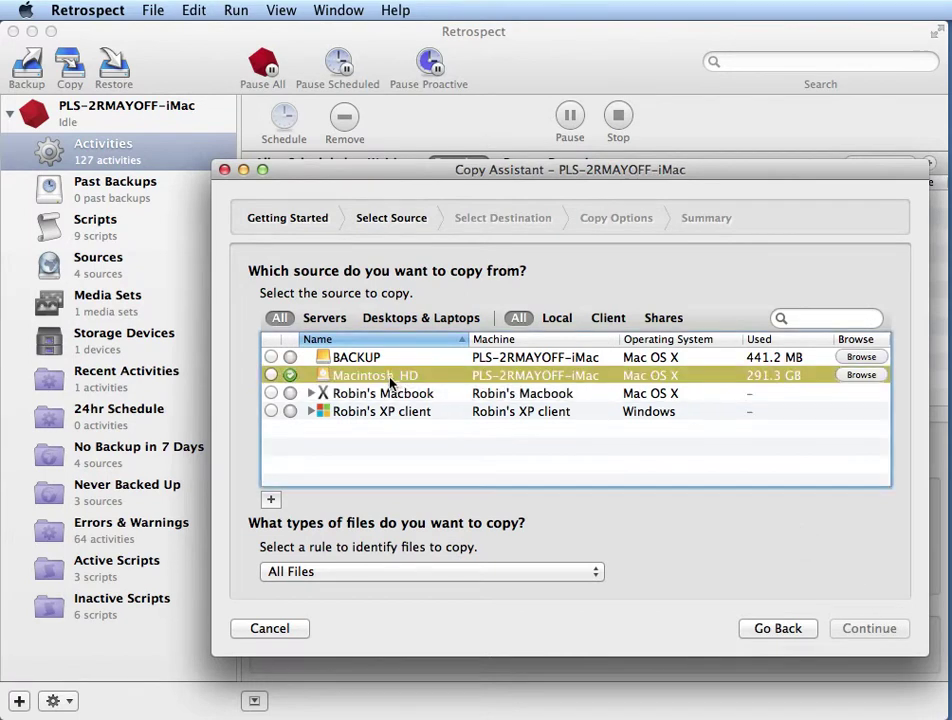
- Browse Macintosh_HD > Users > the user's home folder and add Documents to Favorite Folders
{"action": "left_click", "coordinate": [861, 375]}
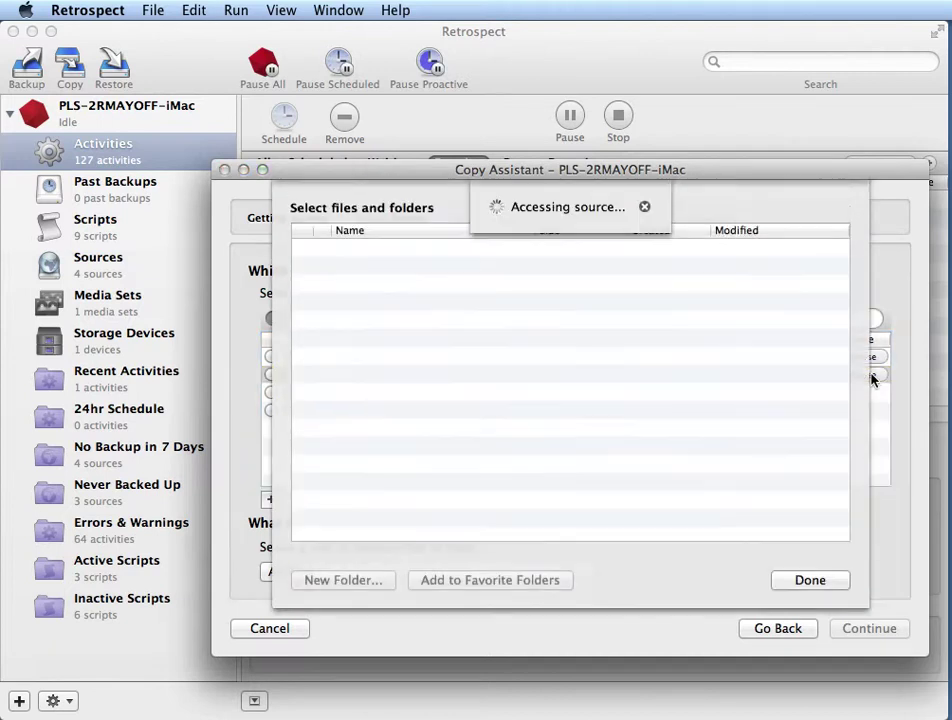
{"action": "left_click", "coordinate": [342, 249]}
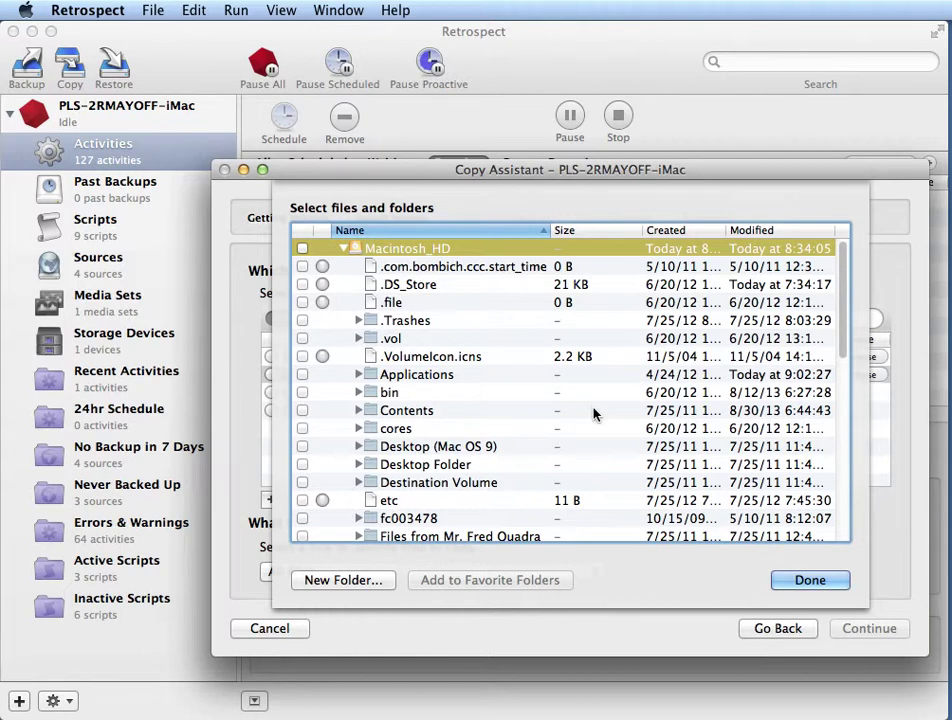
{"action": "scroll", "coordinate": [593, 412], "scroll_direction": "down", "scroll_amount": 5}
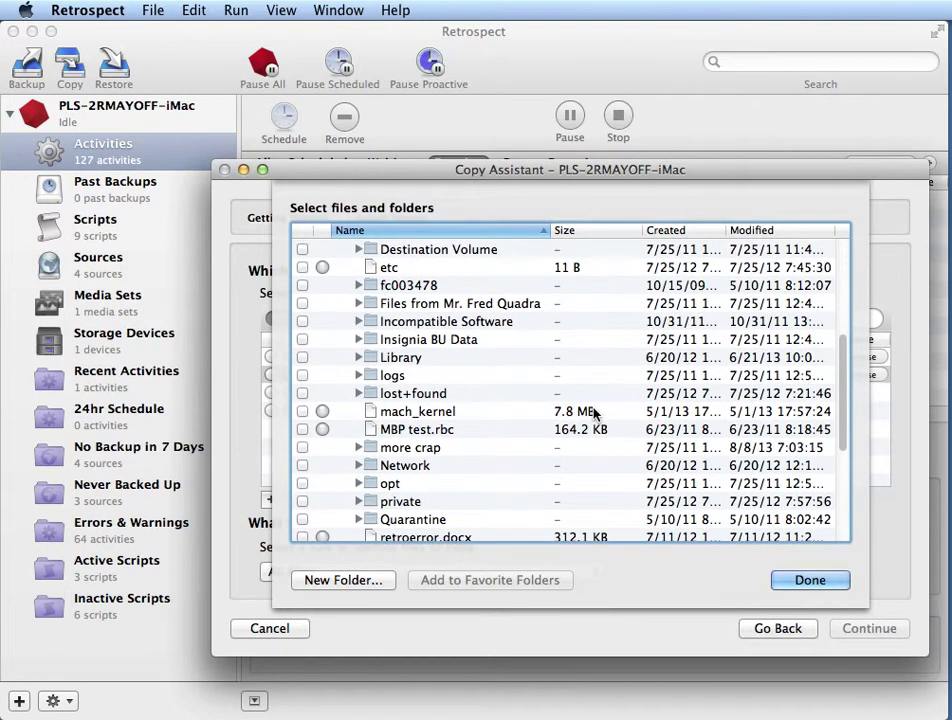
{"action": "scroll", "coordinate": [593, 412], "scroll_direction": "up", "scroll_amount": 2}
{"action": "scroll", "coordinate": [593, 412], "scroll_direction": "down", "scroll_amount": 6}
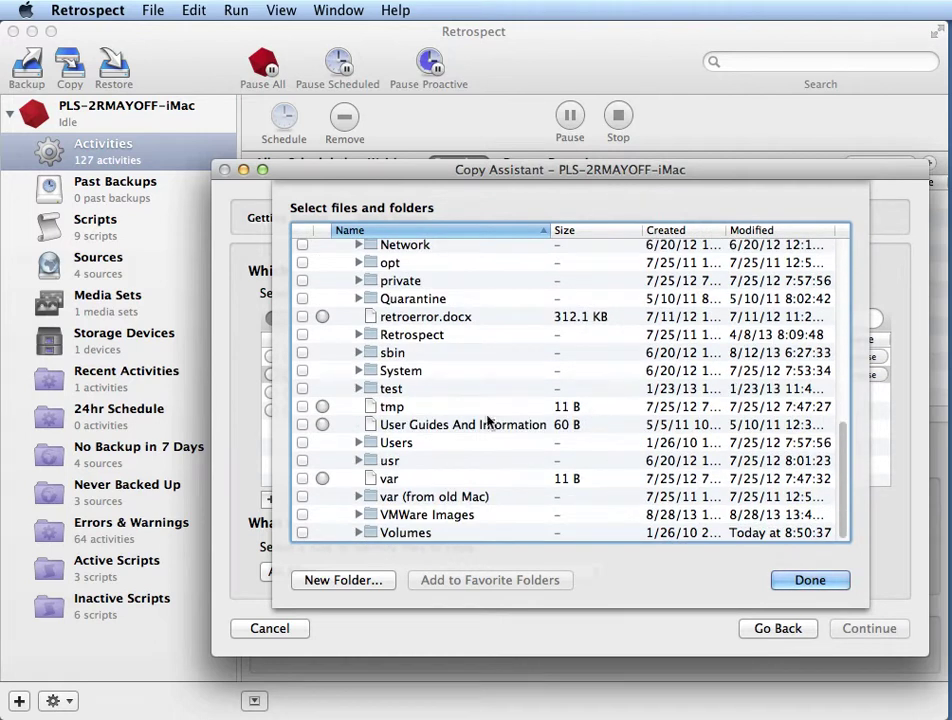
{"action": "left_click", "coordinate": [358, 442]}
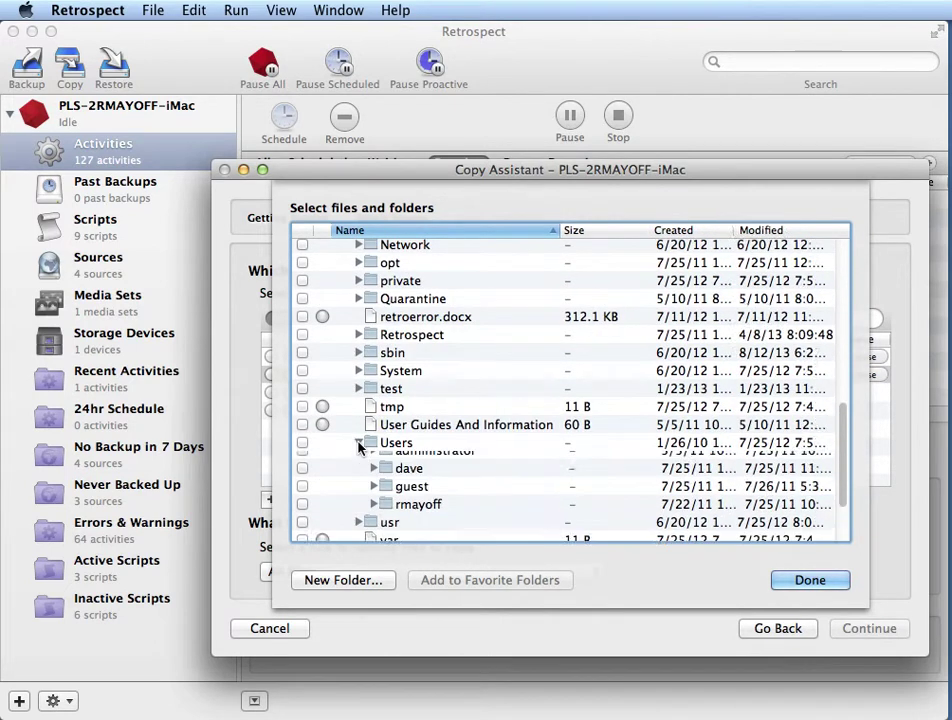
{"action": "scroll", "coordinate": [432, 462], "scroll_direction": "down", "scroll_amount": 1}
{"action": "scroll", "coordinate": [434, 462], "scroll_direction": "down", "scroll_amount": 2}
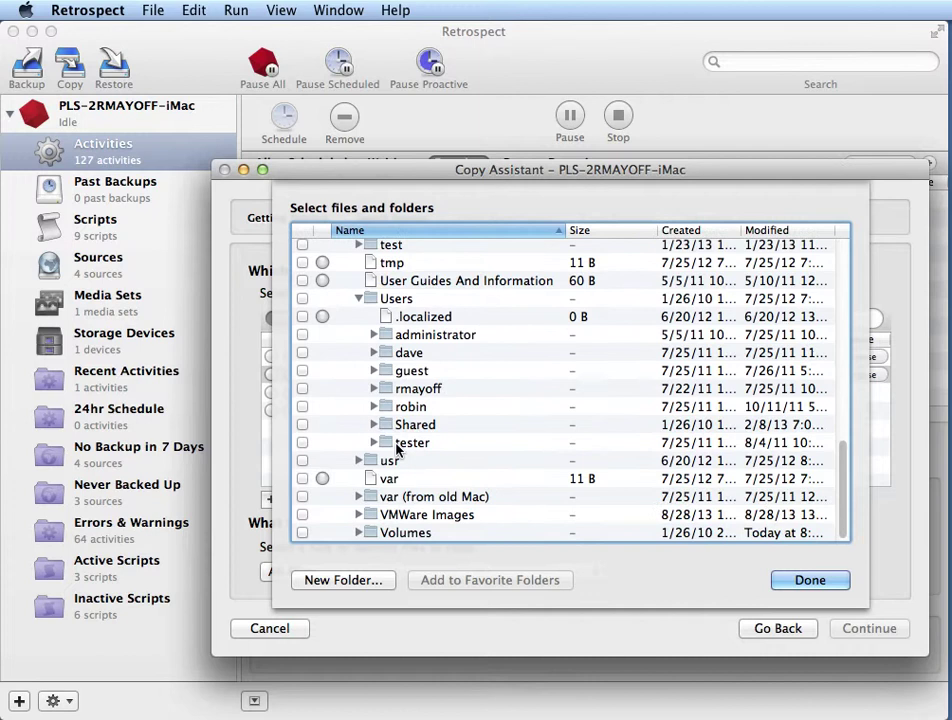
{"action": "left_click", "coordinate": [375, 407]}
{"action": "scroll", "coordinate": [438, 428], "scroll_direction": "down", "scroll_amount": 5}
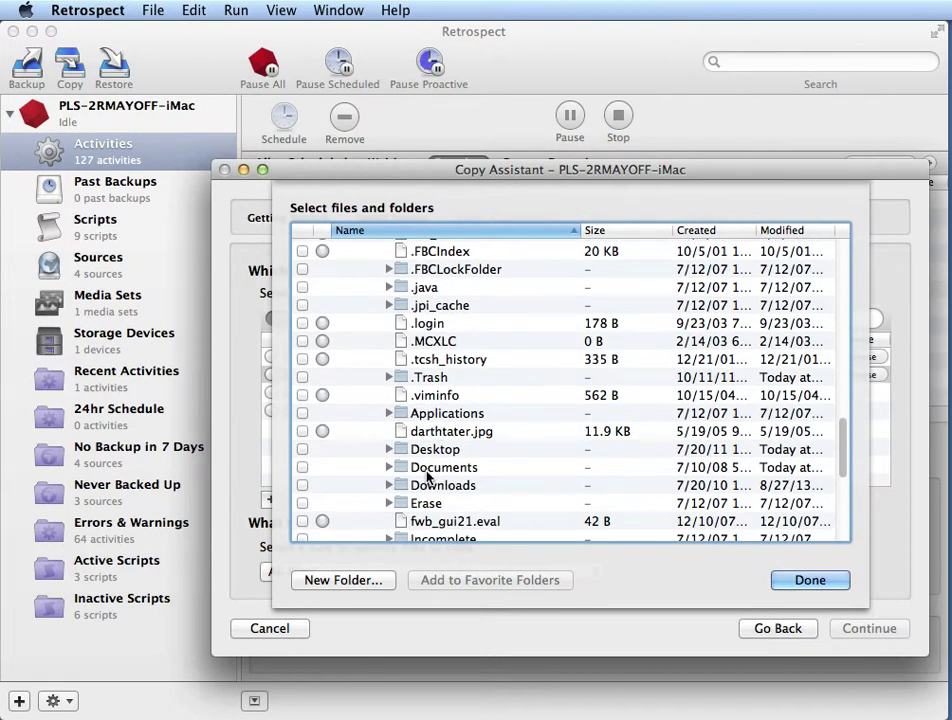
{"action": "left_click", "coordinate": [420, 467]}
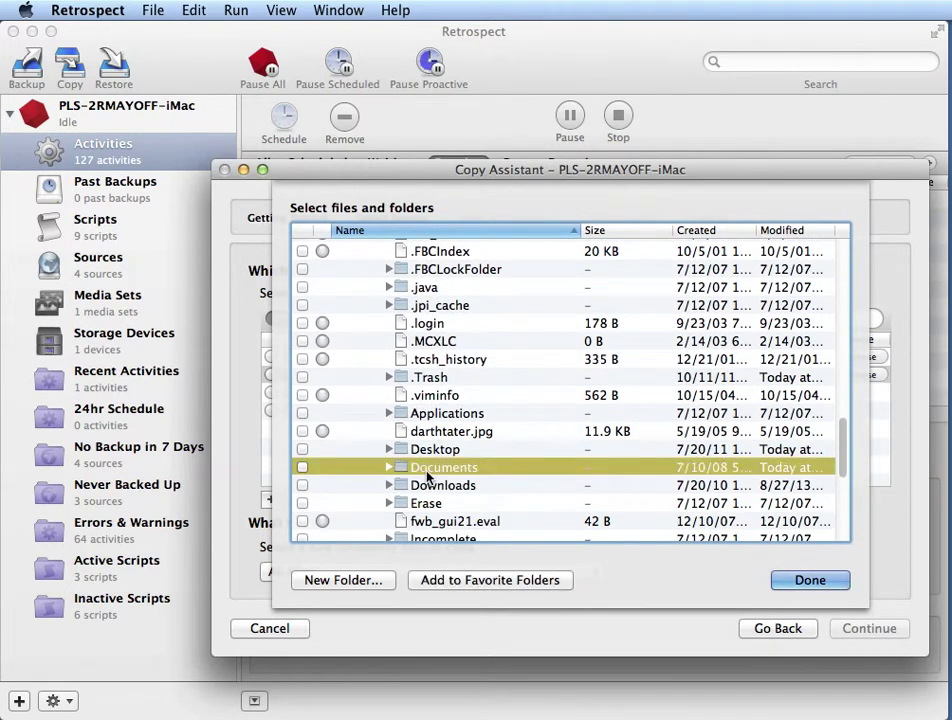
{"action": "left_click", "coordinate": [505, 588]}
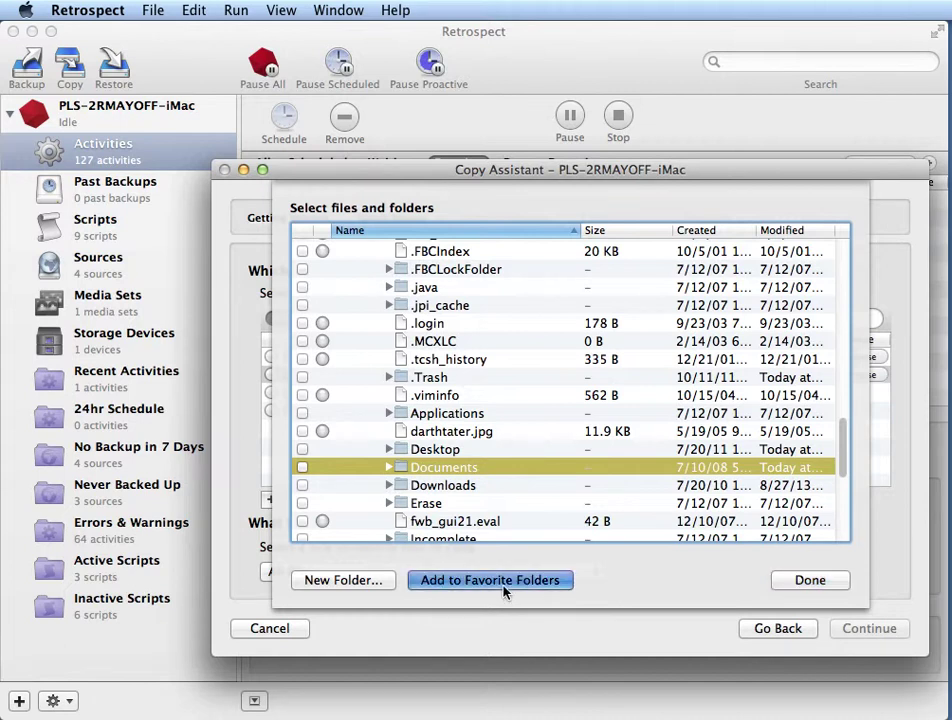
- Choose the Documents favorite folder under Macintosh_HD as the source and advance to Select Destination
{"action": "left_click", "coordinate": [810, 581]}
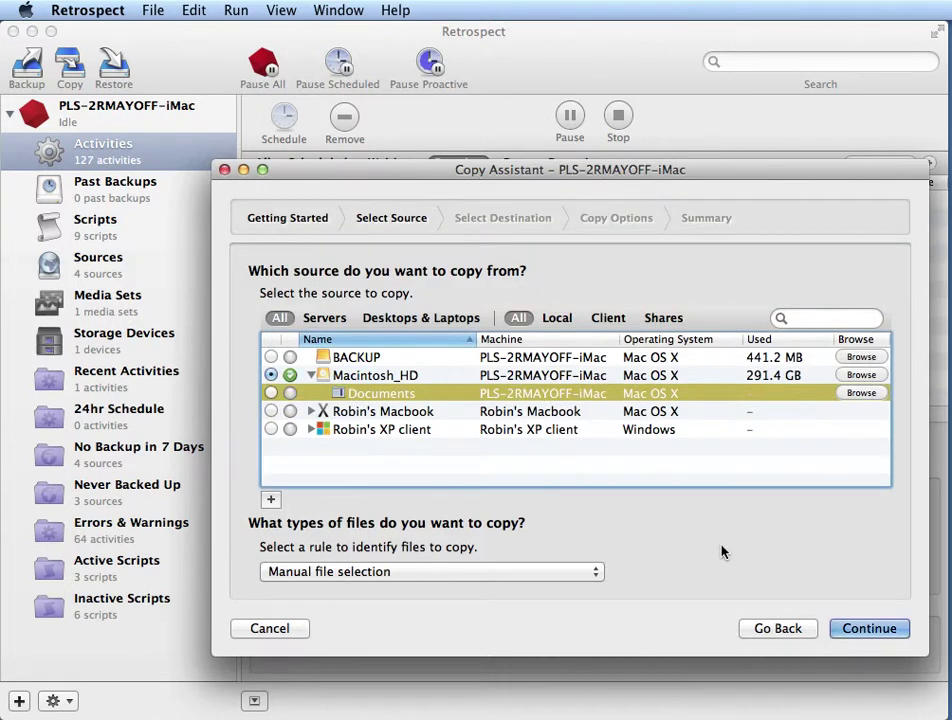
{"action": "left_click", "coordinate": [270, 393]}
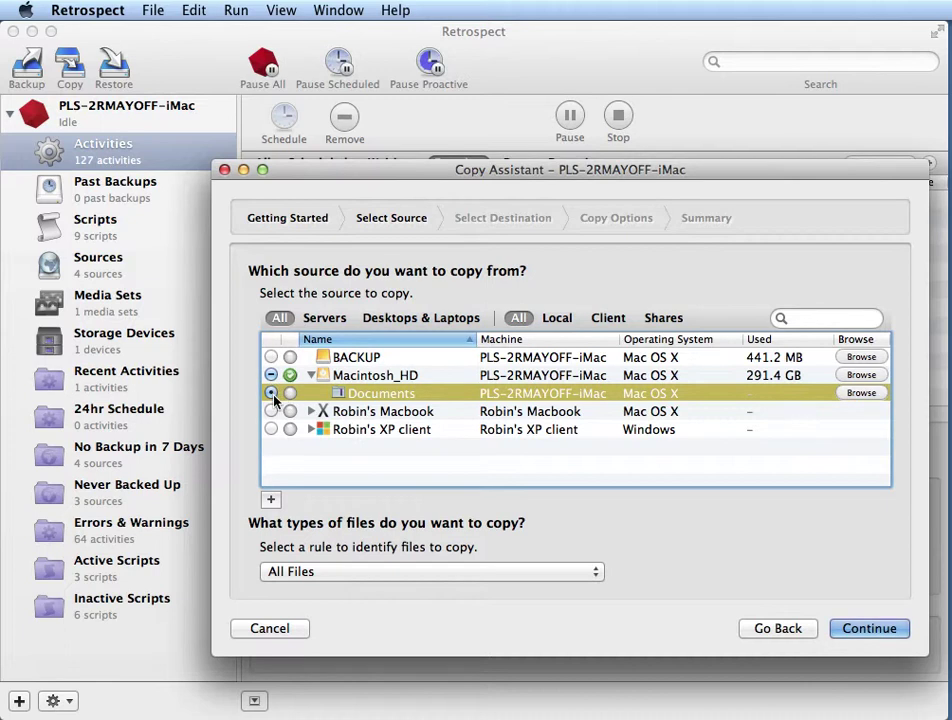
{"action": "left_click", "coordinate": [271, 376]}
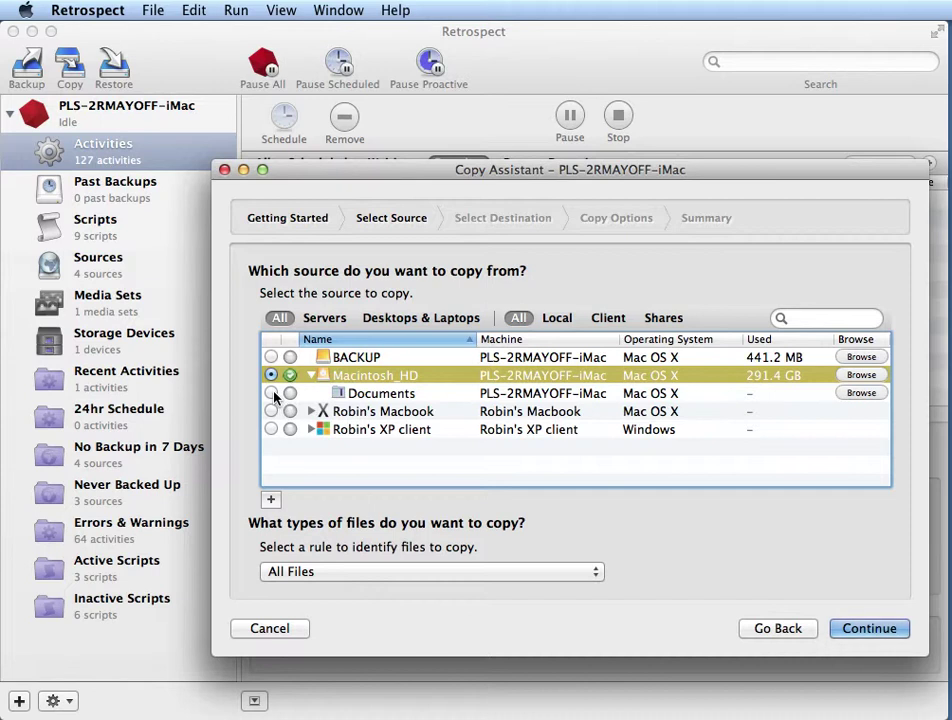
{"action": "left_click", "coordinate": [271, 393]}
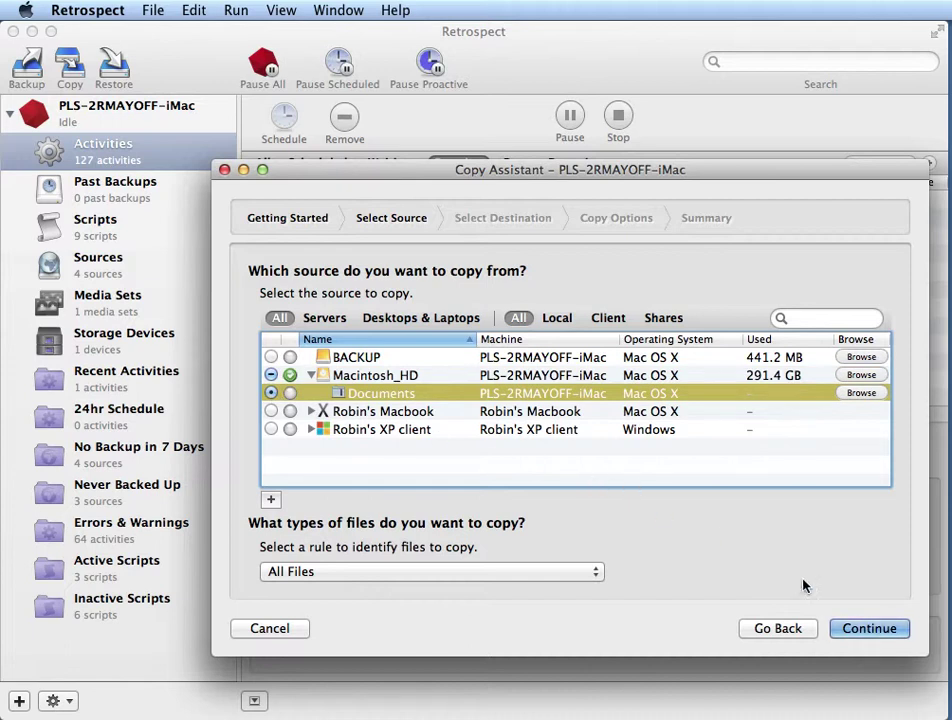
{"action": "left_click", "coordinate": [857, 636]}
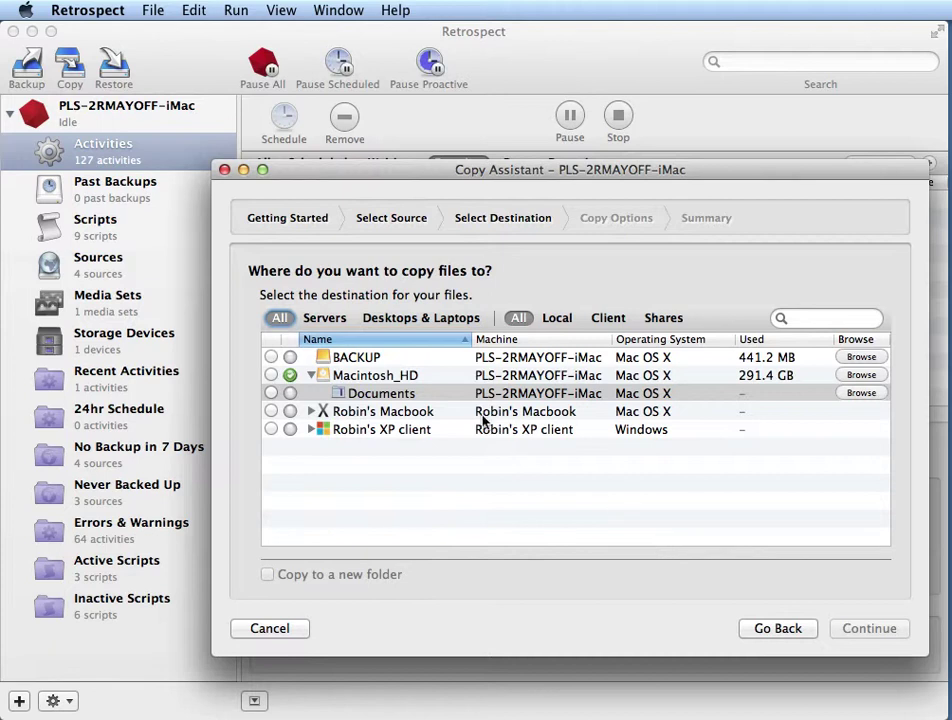
- Select BACKUP as the destination volume and browse its folders
{"action": "left_click", "coordinate": [345, 358]}
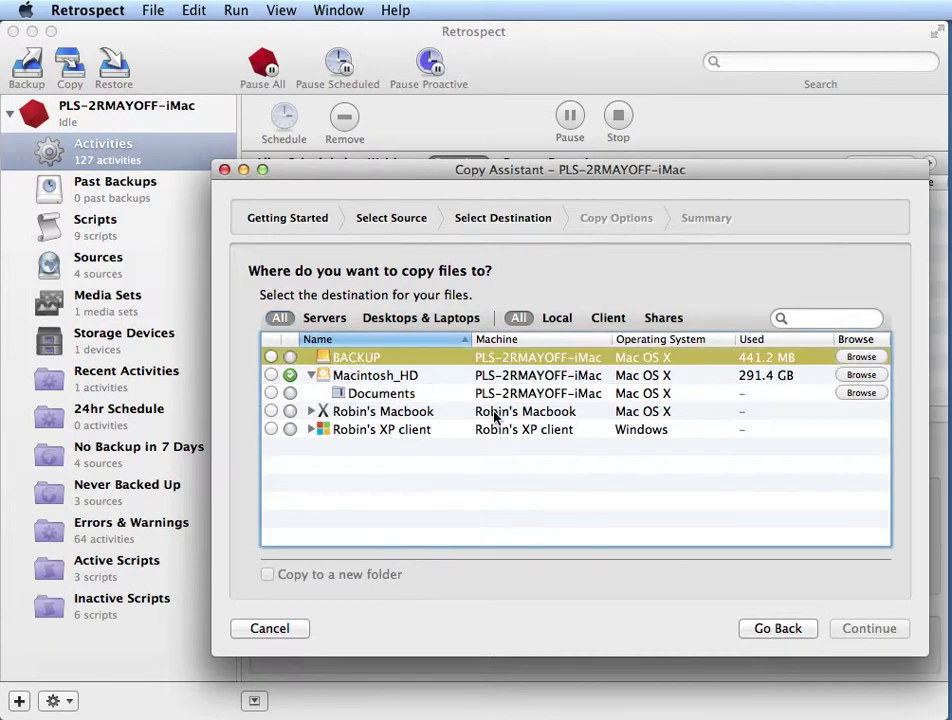
{"action": "left_click", "coordinate": [861, 357]}
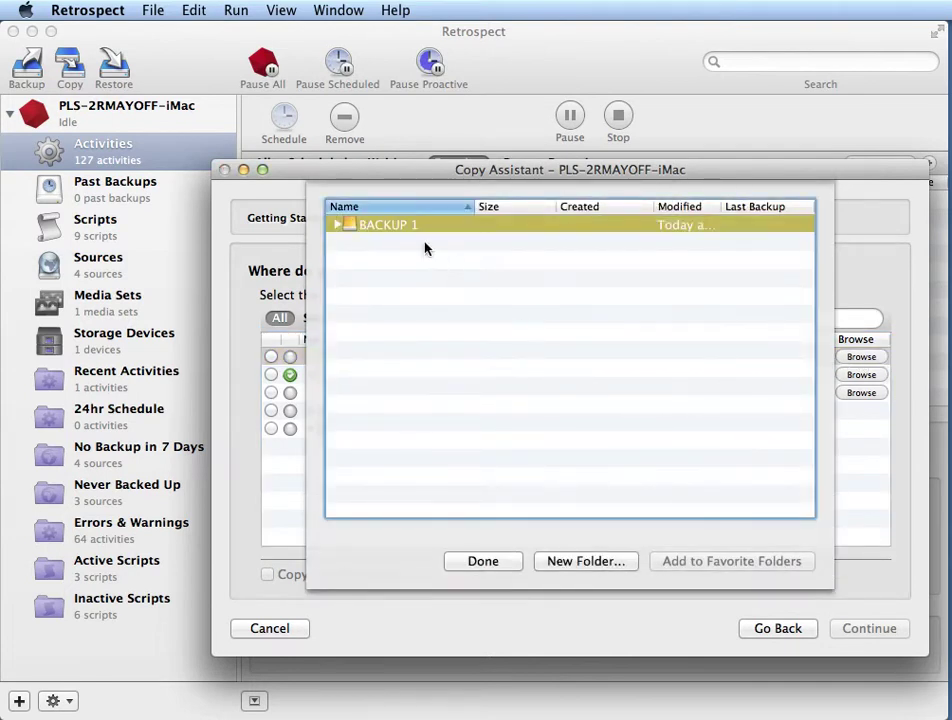
- Create a folder named 'My Documents copy' inside BACKUP 1
{"action": "left_click", "coordinate": [338, 225]}
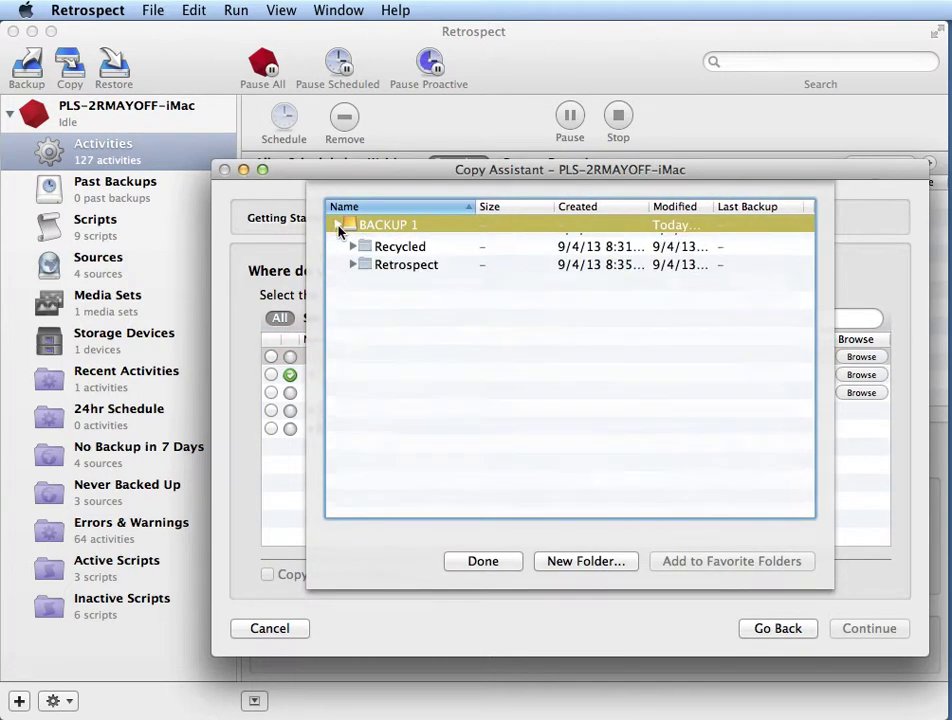
{"action": "left_click", "coordinate": [338, 225]}
{"action": "left_click", "coordinate": [557, 568]}
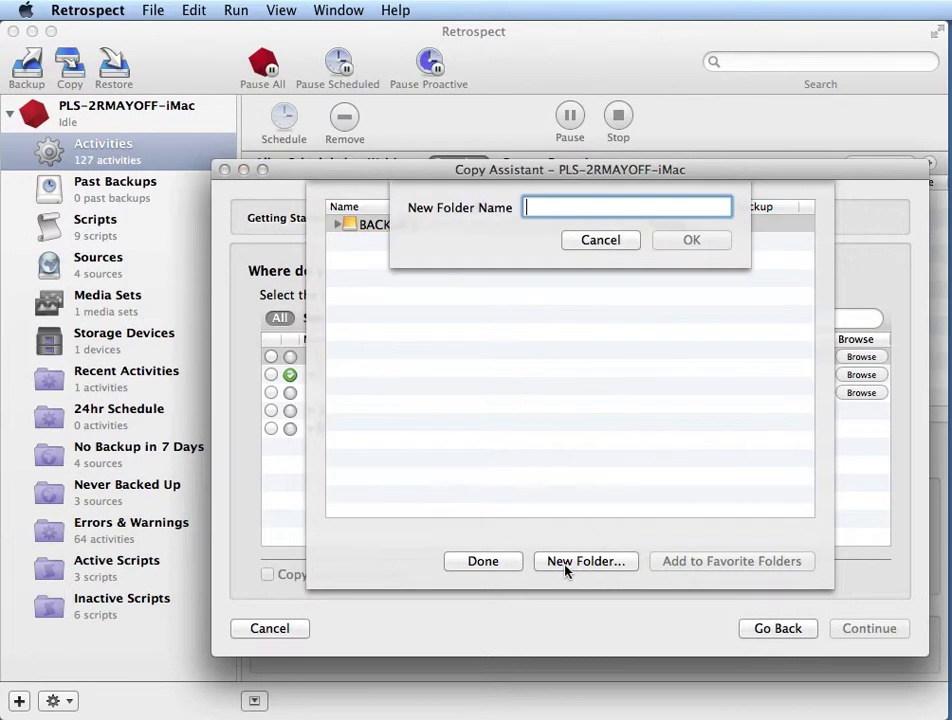
{"action": "type", "text": "MY"}
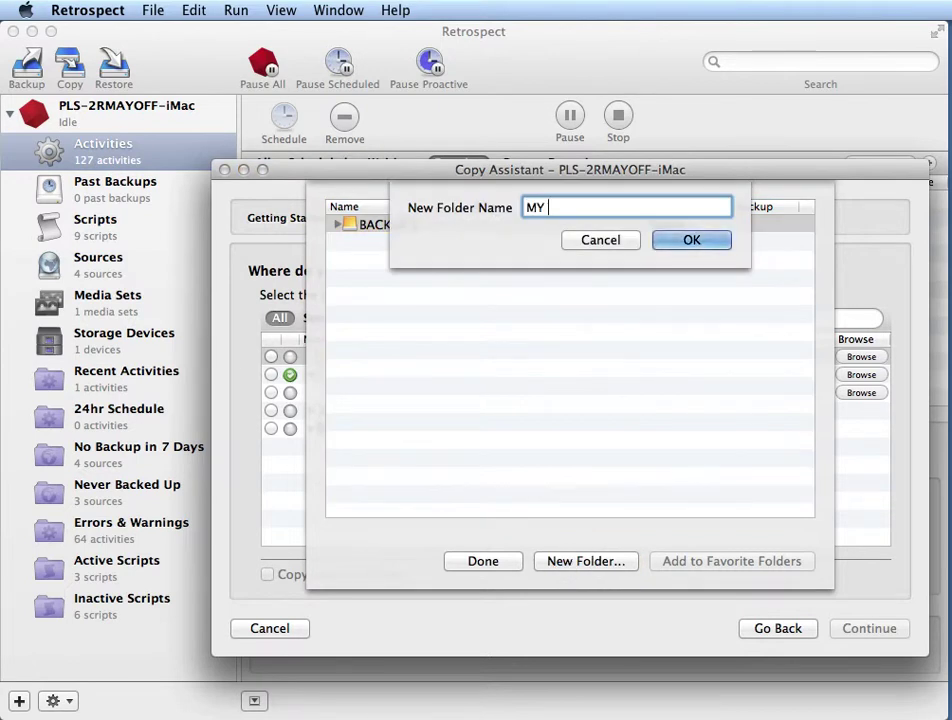
{"action": "key", "text": "BackSpace"}
{"action": "type", "text": "y Document"}
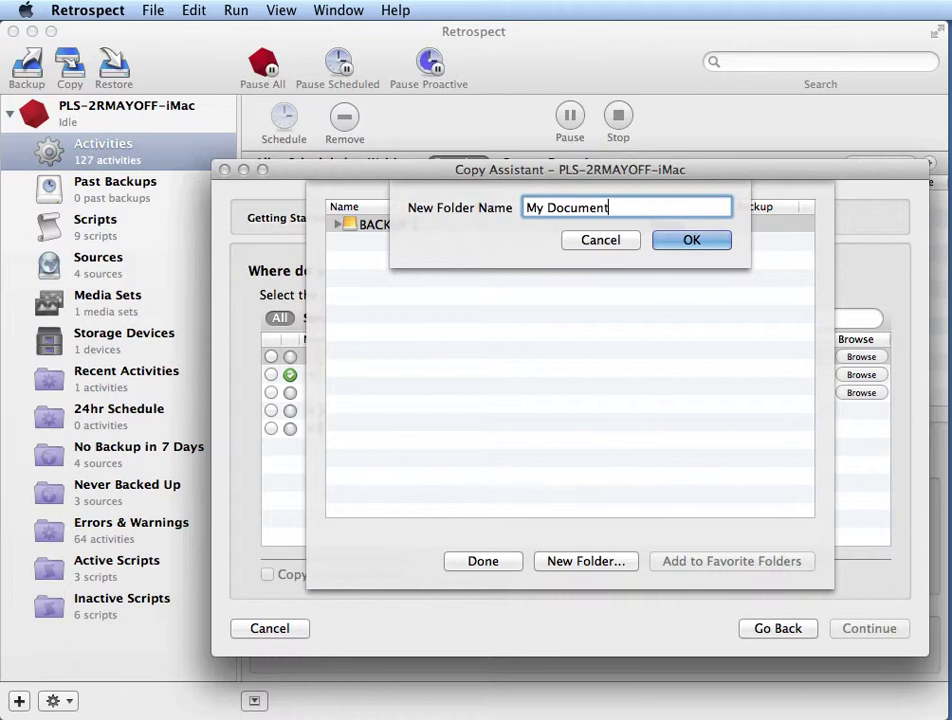
{"action": "type", "text": "s copy"}
{"action": "left_click", "coordinate": [691, 242]}
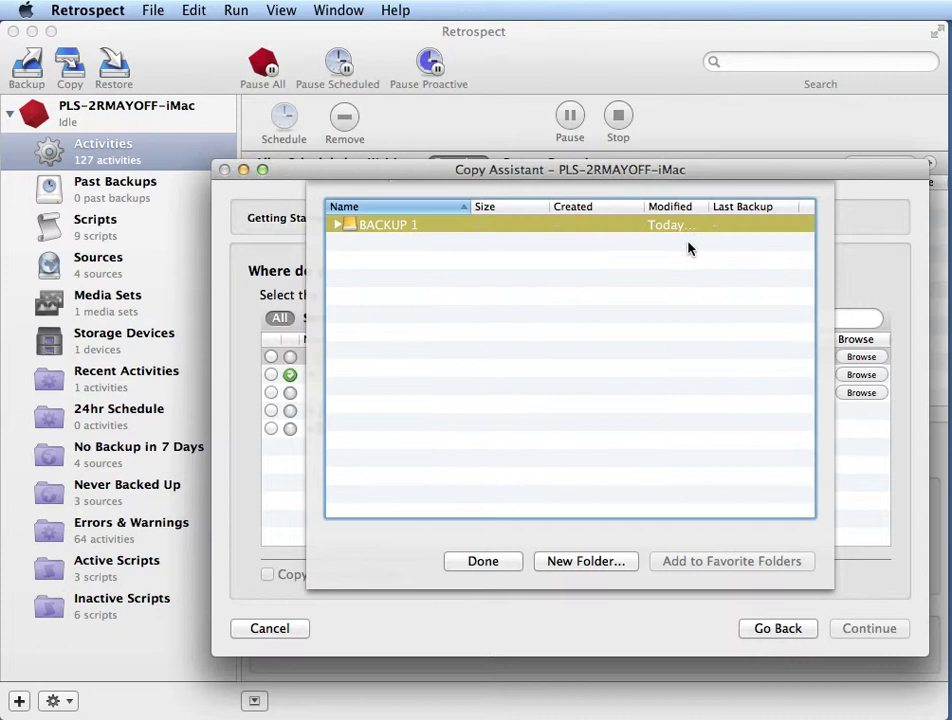
- Add My Documents copy in BACKUP 1 to Favorite Folders and return to the destination list
{"action": "left_click", "coordinate": [338, 226]}
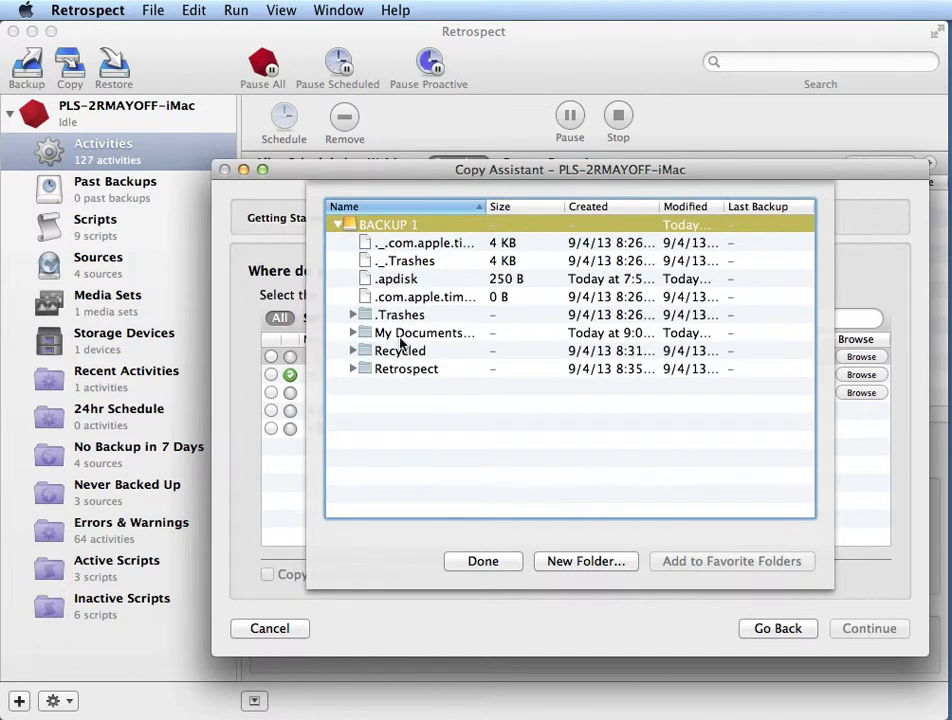
{"action": "left_click", "coordinate": [410, 337]}
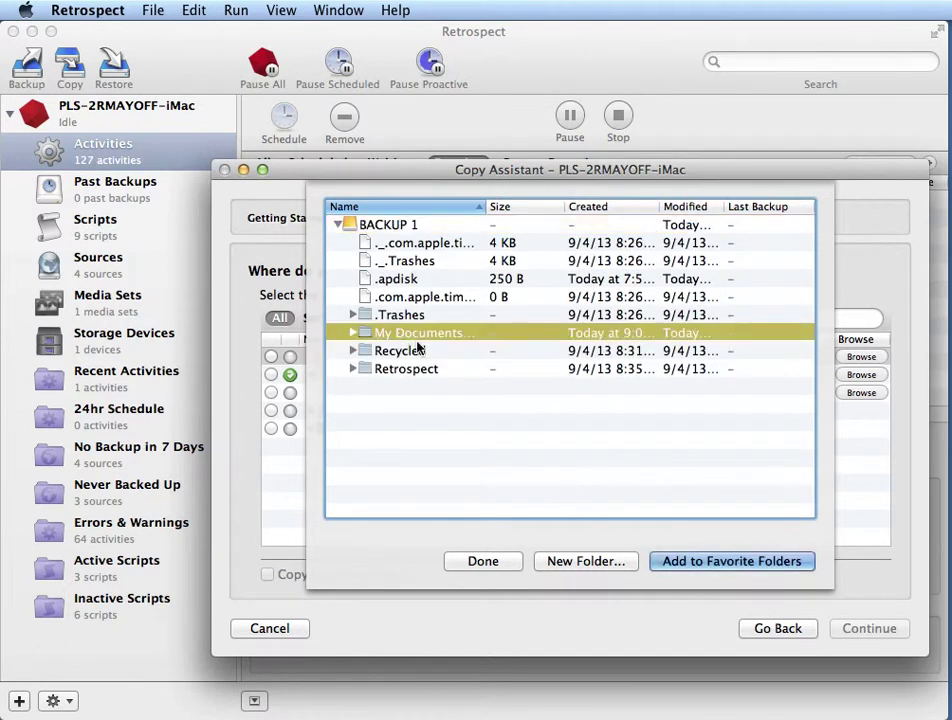
{"action": "left_click", "coordinate": [737, 566]}
{"action": "left_click", "coordinate": [490, 562]}
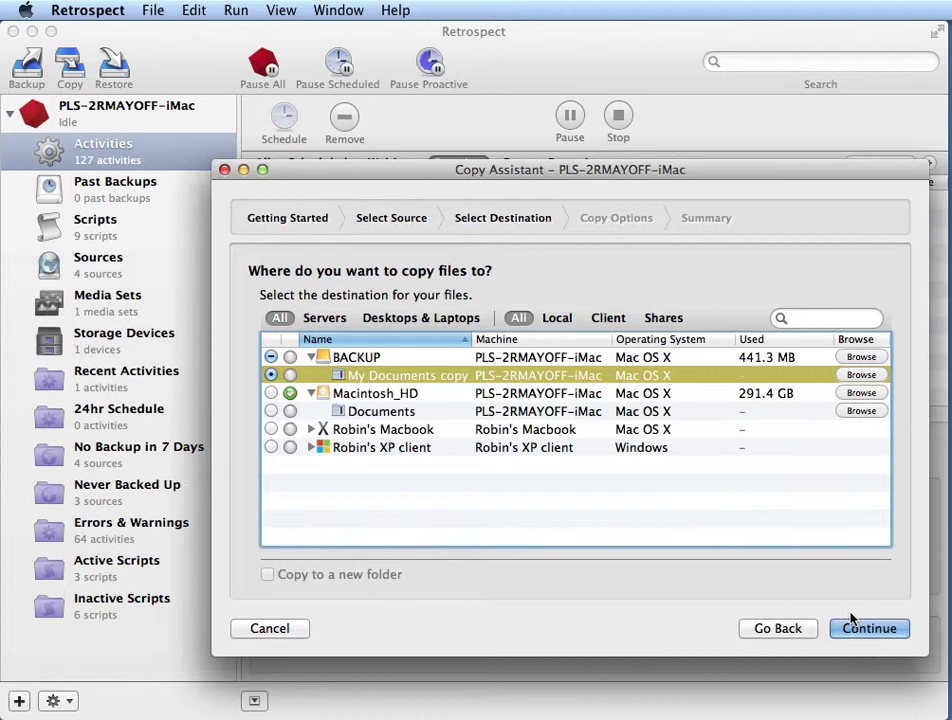
- Advance to the Copy Summary for Documents to BACKUP/My Documents copy
{"action": "left_click", "coordinate": [878, 629]}
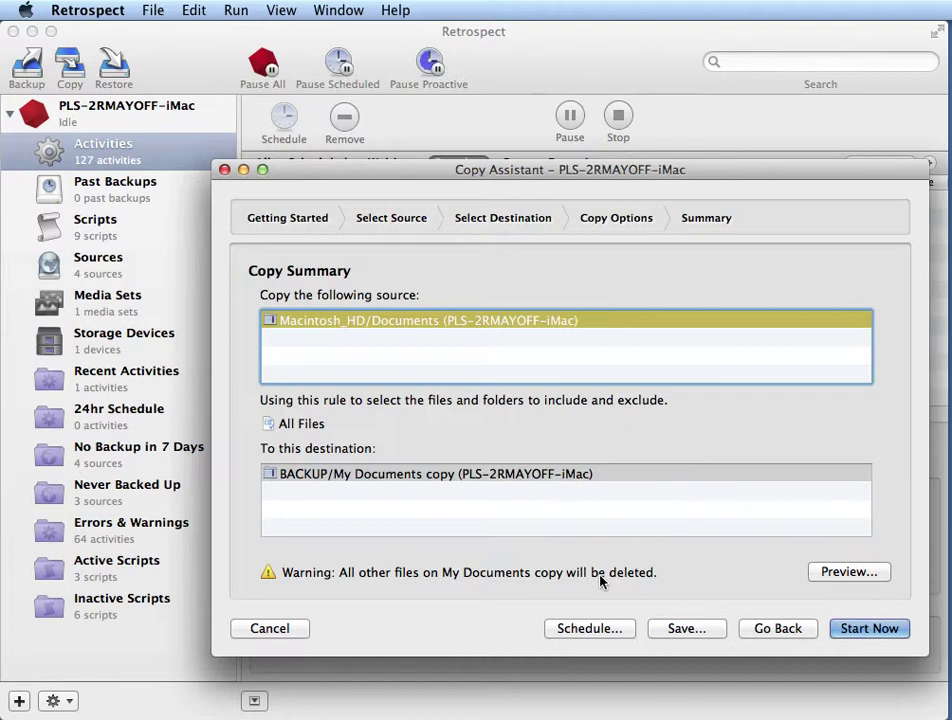
- Start the copy now and view the running Copy activity's summary details
{"action": "left_click", "coordinate": [850, 632]}
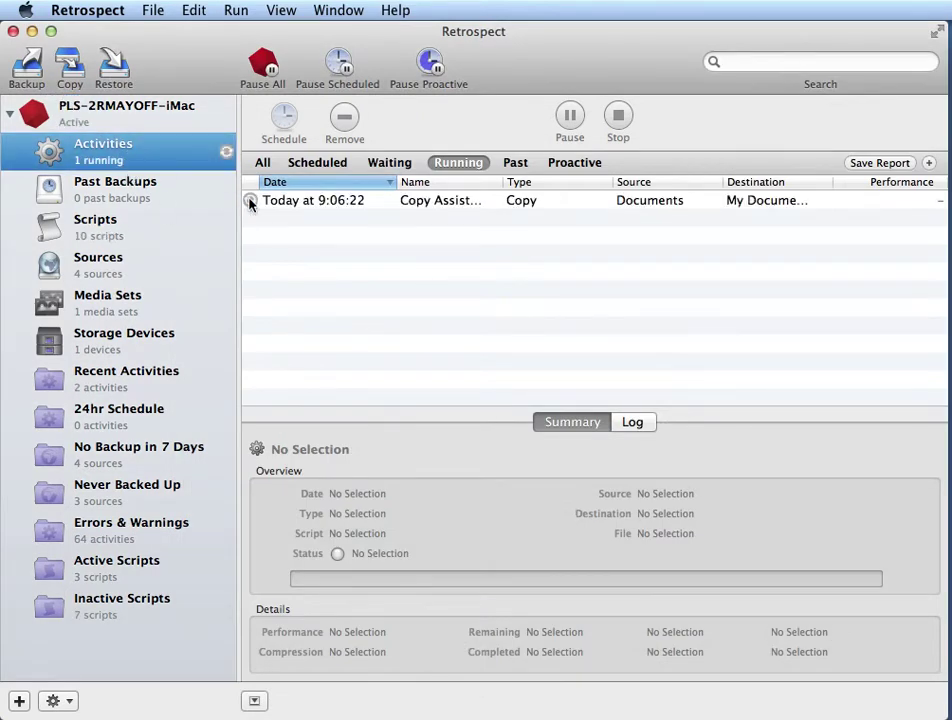
{"action": "left_click", "coordinate": [280, 202]}
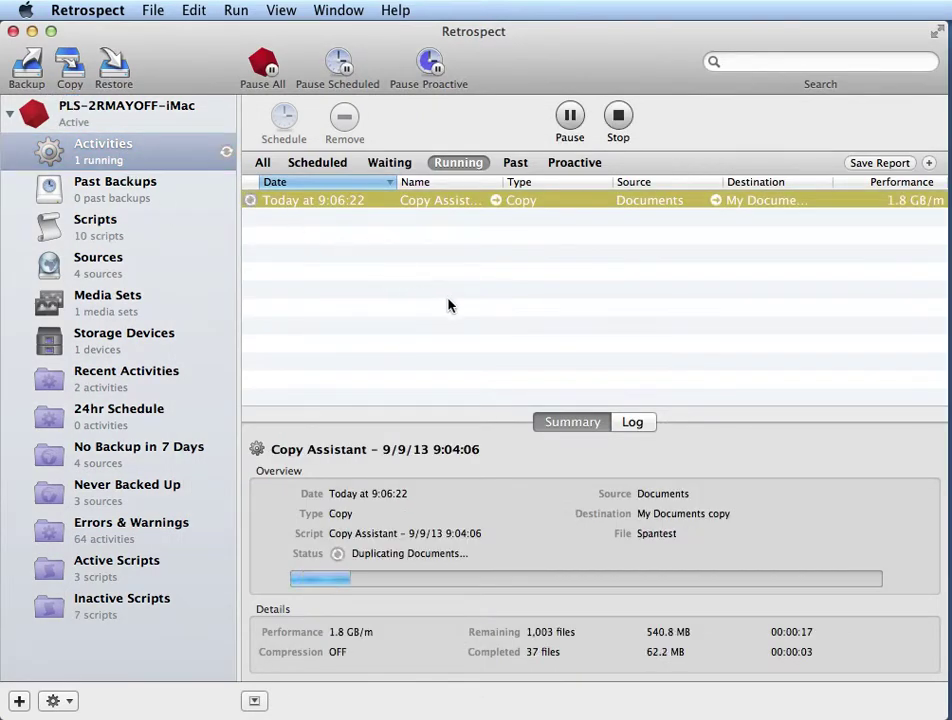